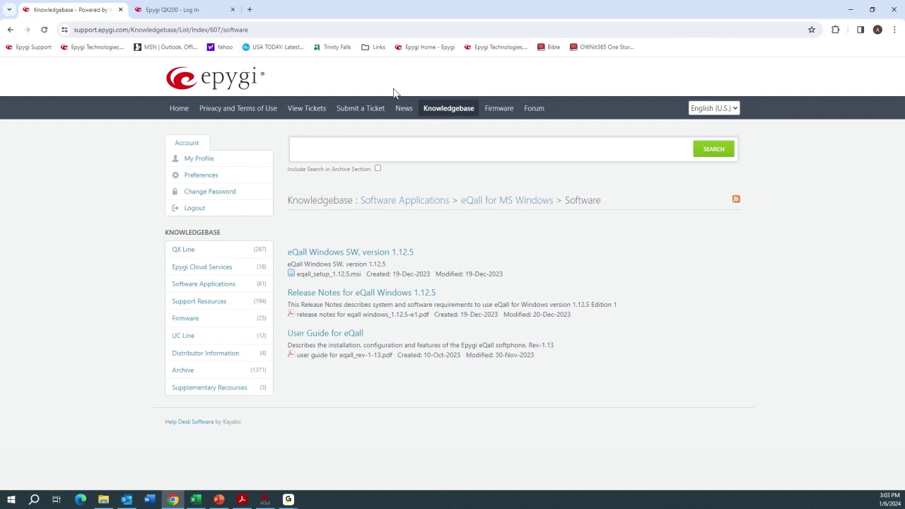
Step: Switch to the QX200 login page tab
{"action": "left_click", "coordinate": [188, 15]}
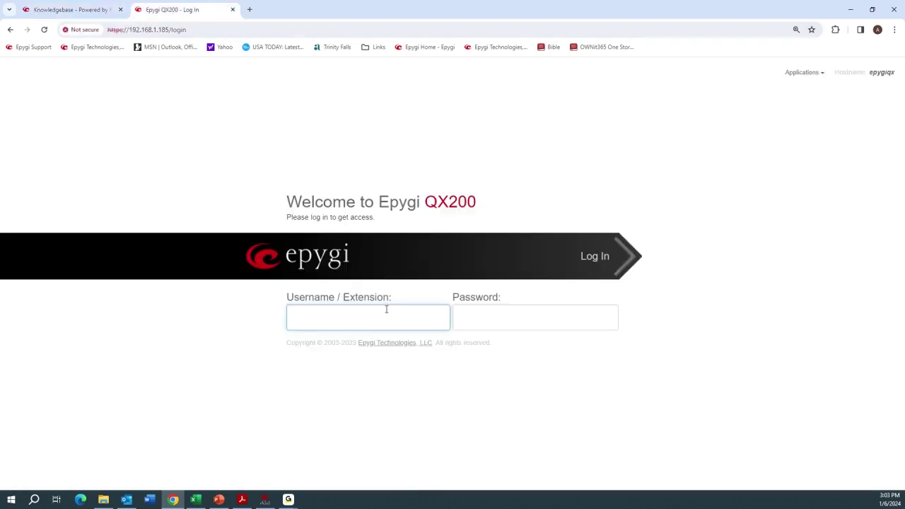
Step: Log in to QX200 as admin with the account password
{"action": "type", "text": "admin"}
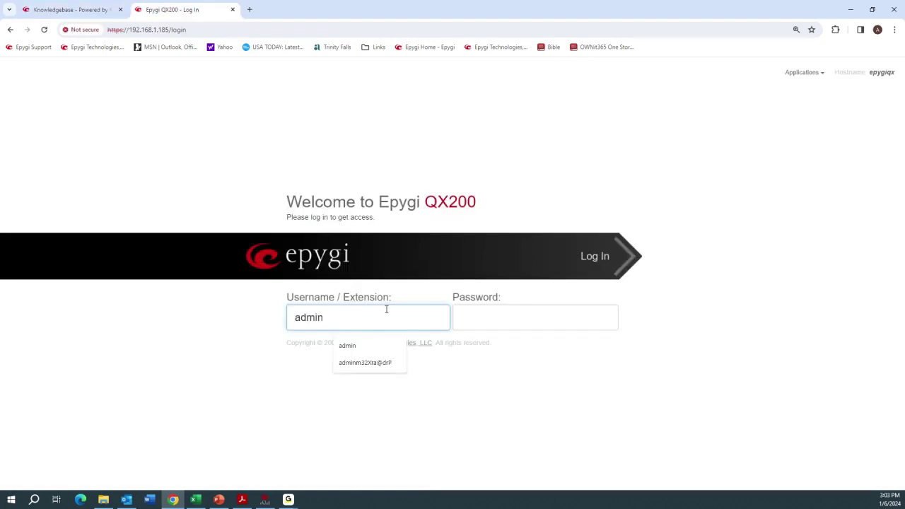
{"action": "key", "text": "Tab"}
{"action": "type", "text": "******"}
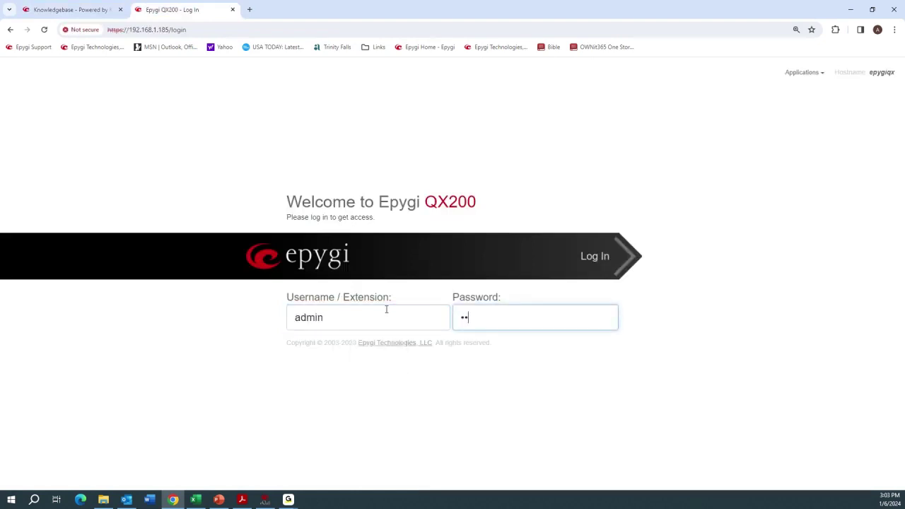
{"action": "key", "text": "Return"}
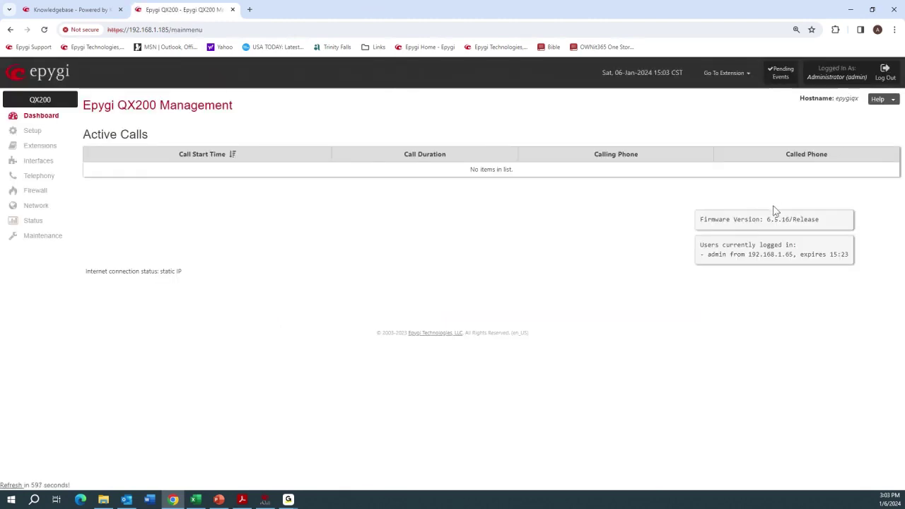
Step: Check the 6.5.16 firmware version on the dashboard and go to the Setup overview
{"action": "left_click_drag", "start_coordinate": [766, 219], "coordinate": [794, 219]}
{"action": "left_click", "coordinate": [408, 214]}
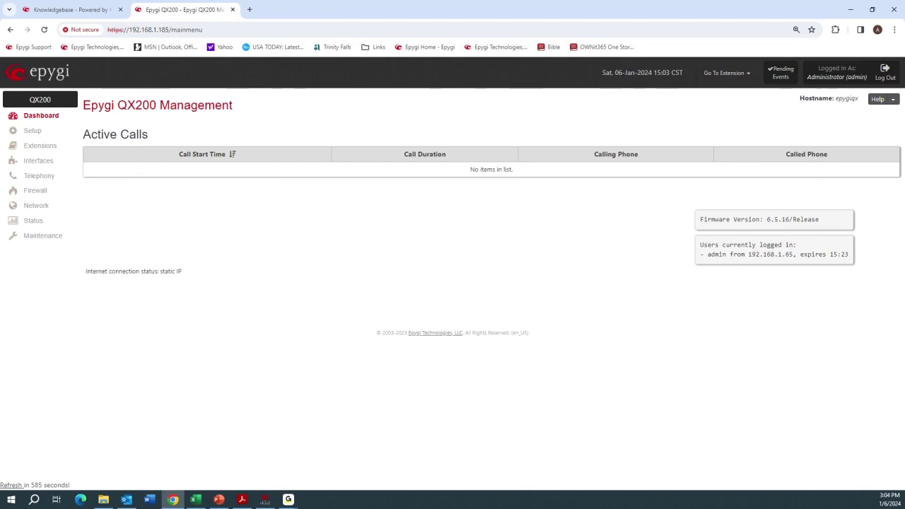
{"action": "left_click", "coordinate": [31, 132]}
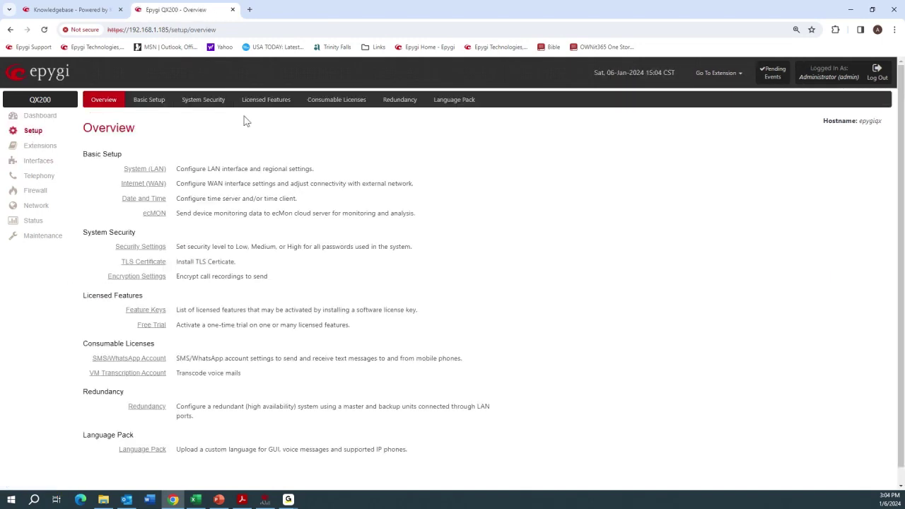
Step: Open Licensed Features and review the eQall IP Lines support key with 11 users
{"action": "left_click", "coordinate": [259, 104]}
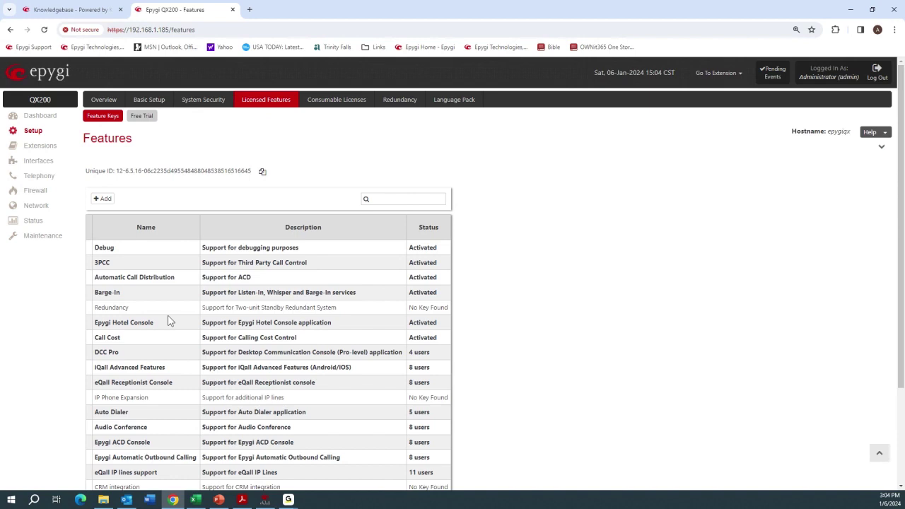
{"action": "scroll", "coordinate": [170, 321], "scroll_direction": "down", "scroll_amount": 2}
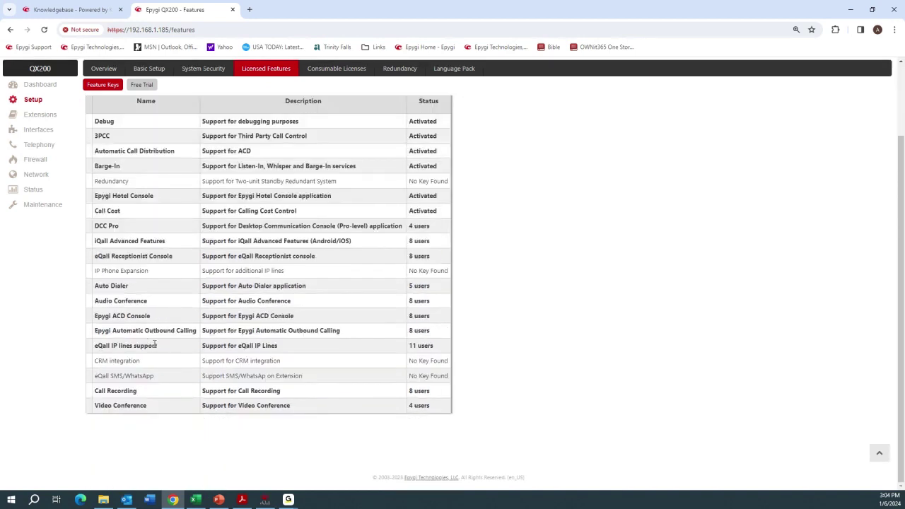
{"action": "left_click_drag", "start_coordinate": [162, 347], "coordinate": [94, 351]}
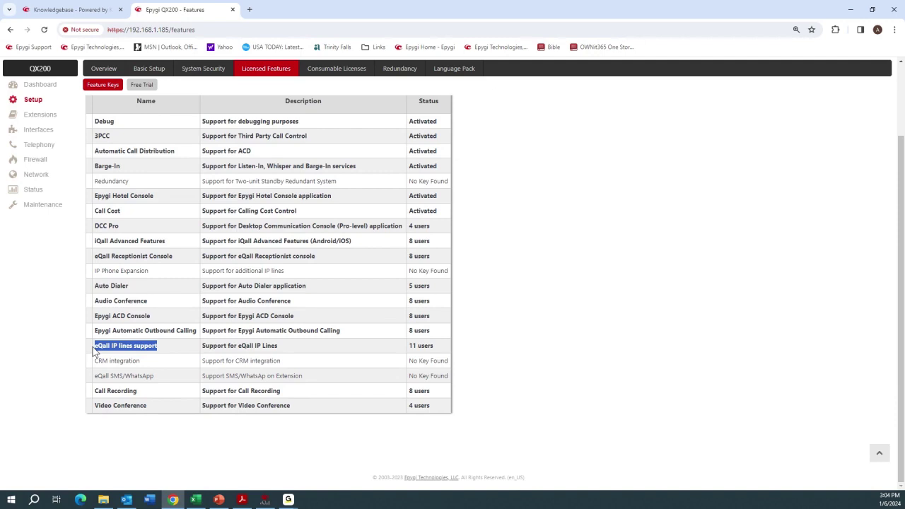
{"action": "left_click", "coordinate": [204, 344]}
{"action": "left_click_drag", "start_coordinate": [203, 344], "coordinate": [438, 352]}
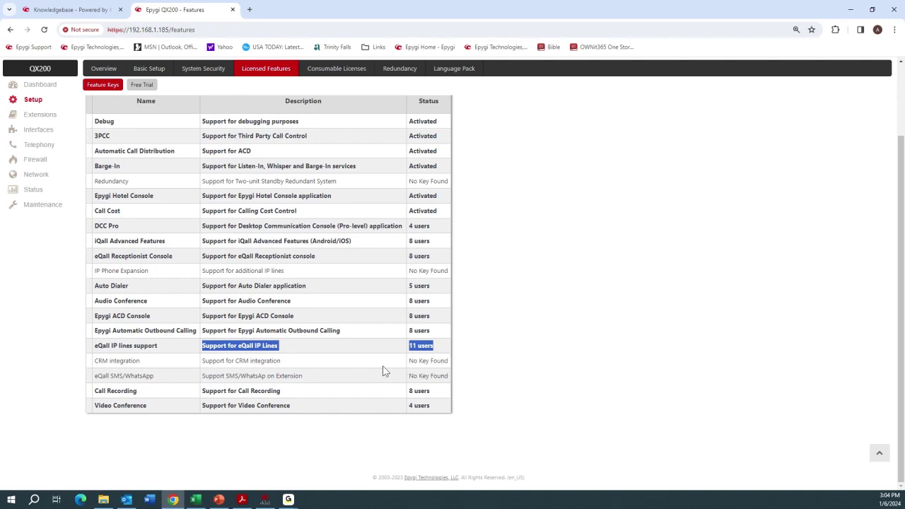
{"action": "left_click", "coordinate": [94, 259]}
Step: Review eQall Receptionist Console's 8 users and the device's Unique ID
{"action": "left_click_drag", "start_coordinate": [94, 258], "coordinate": [186, 261]}
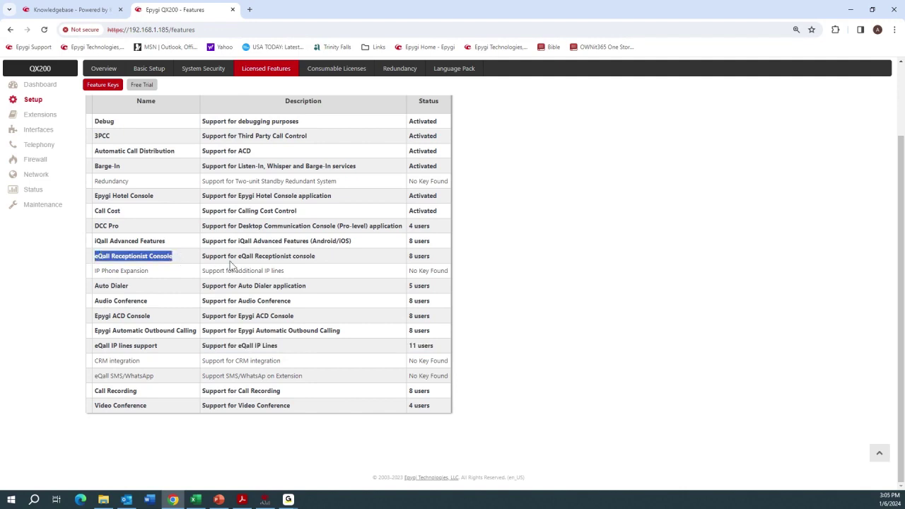
{"action": "left_click", "coordinate": [431, 260]}
{"action": "left_click_drag", "start_coordinate": [431, 259], "coordinate": [409, 256]}
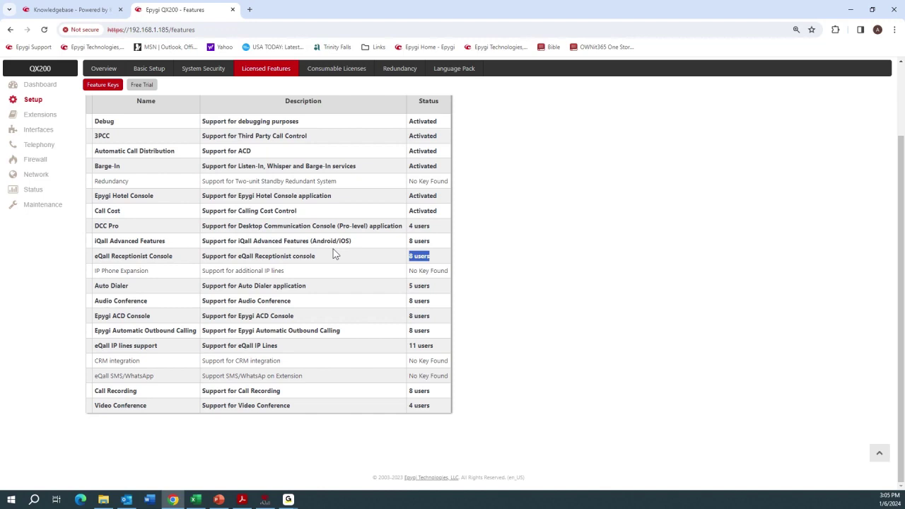
{"action": "scroll", "coordinate": [336, 255], "scroll_direction": "up", "scroll_amount": 3}
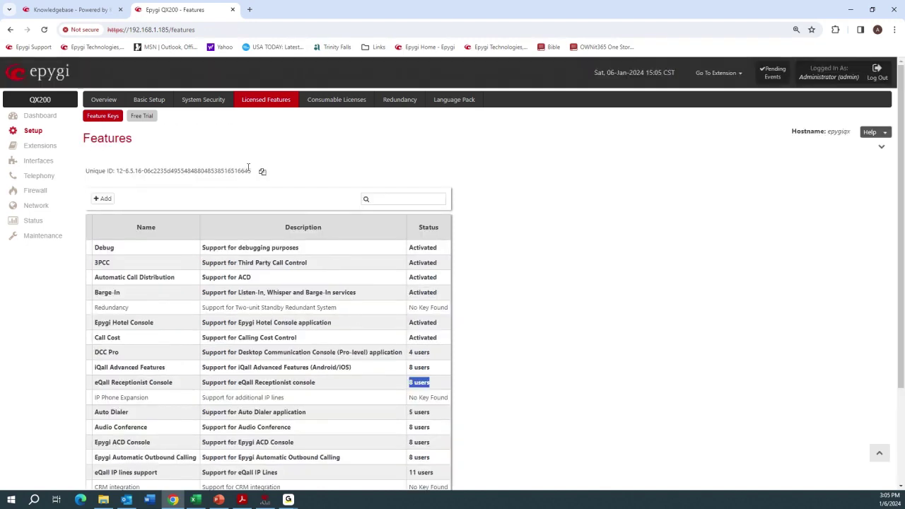
{"action": "left_click_drag", "start_coordinate": [253, 170], "coordinate": [115, 175]}
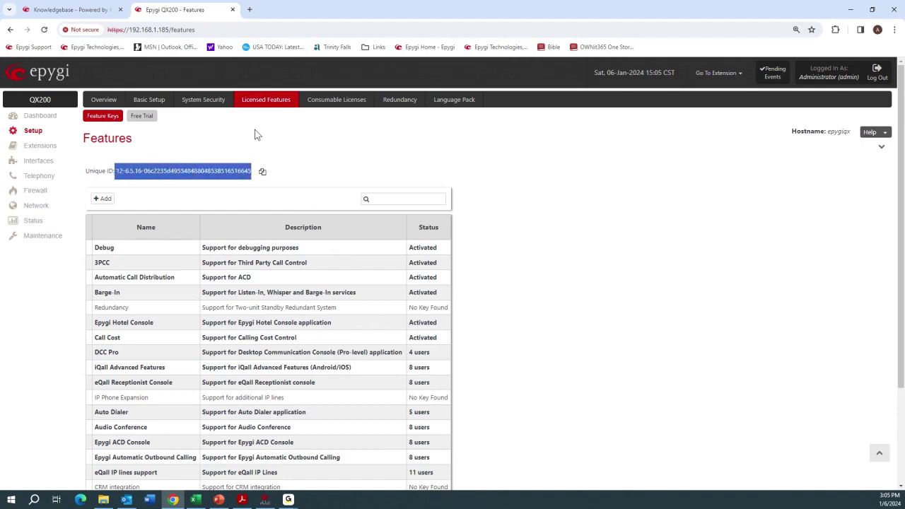
{"action": "left_click", "coordinate": [255, 146]}
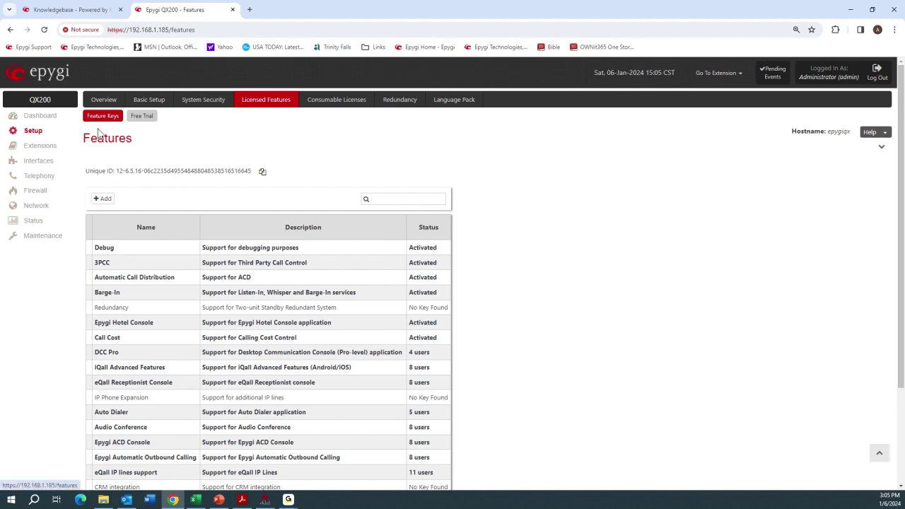
Step: Open Basic Setup's ecMON page and confirm Epygi cloud monitoring is Enabled
{"action": "left_click", "coordinate": [142, 104]}
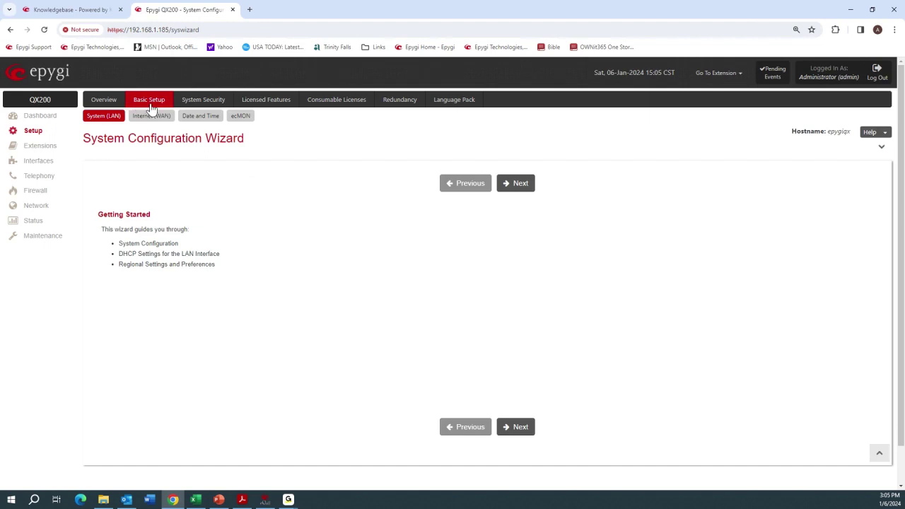
{"action": "left_click", "coordinate": [241, 118]}
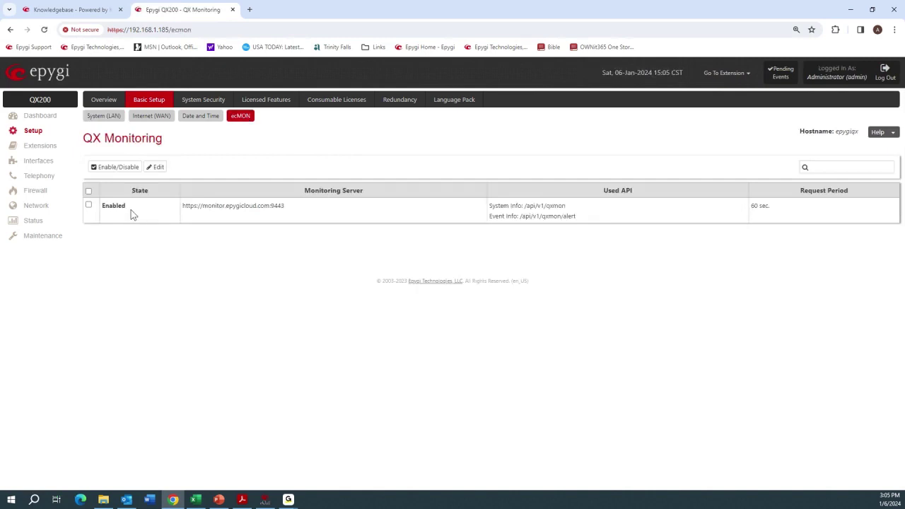
{"action": "left_click_drag", "start_coordinate": [131, 214], "coordinate": [106, 210]}
{"action": "left_click", "coordinate": [147, 241]}
Step: Open the full list of 47 extensions and locate extension 107
{"action": "left_click", "coordinate": [39, 150]}
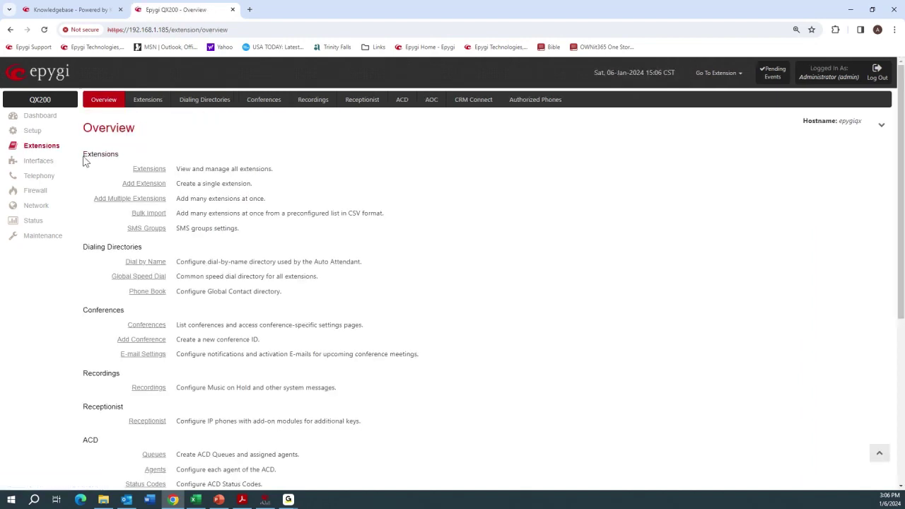
{"action": "left_click", "coordinate": [138, 171]}
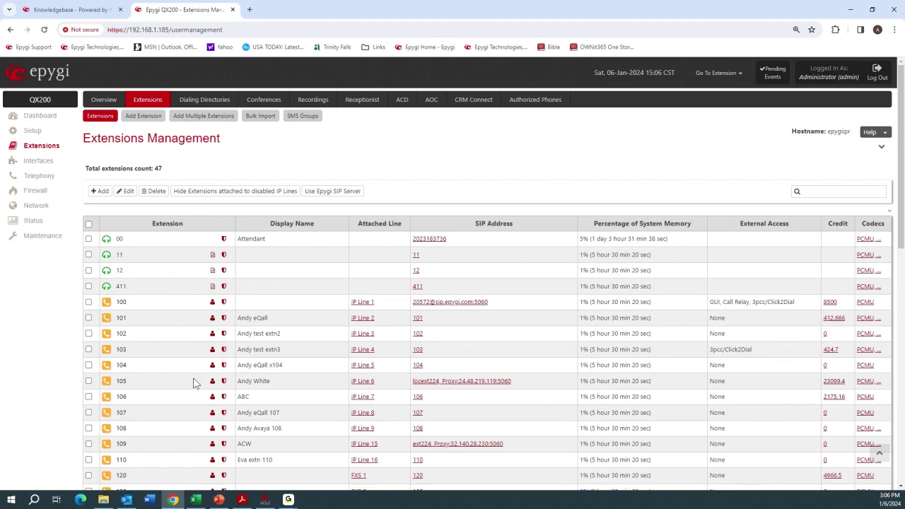
{"action": "scroll", "coordinate": [196, 383], "scroll_direction": "down", "scroll_amount": 2}
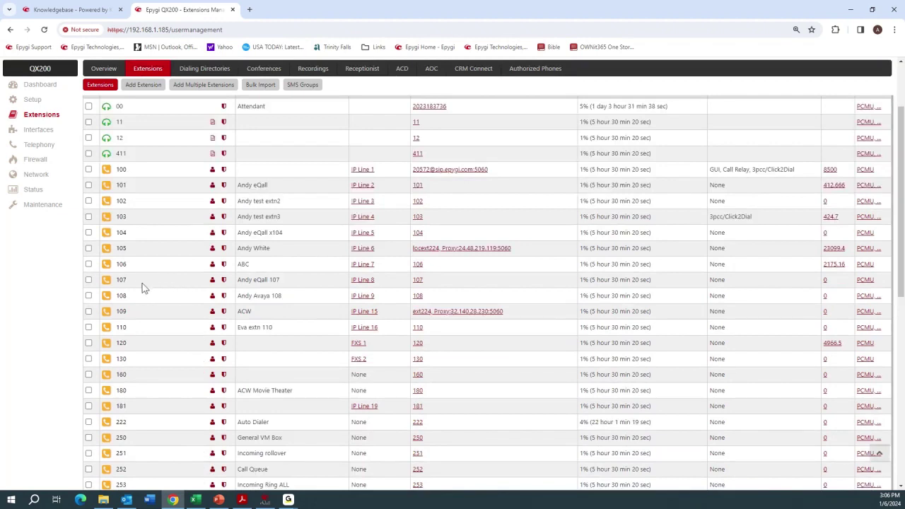
{"action": "left_click_drag", "start_coordinate": [121, 281], "coordinate": [128, 281]}
{"action": "scroll", "coordinate": [149, 215], "scroll_direction": "up", "scroll_amount": 2}
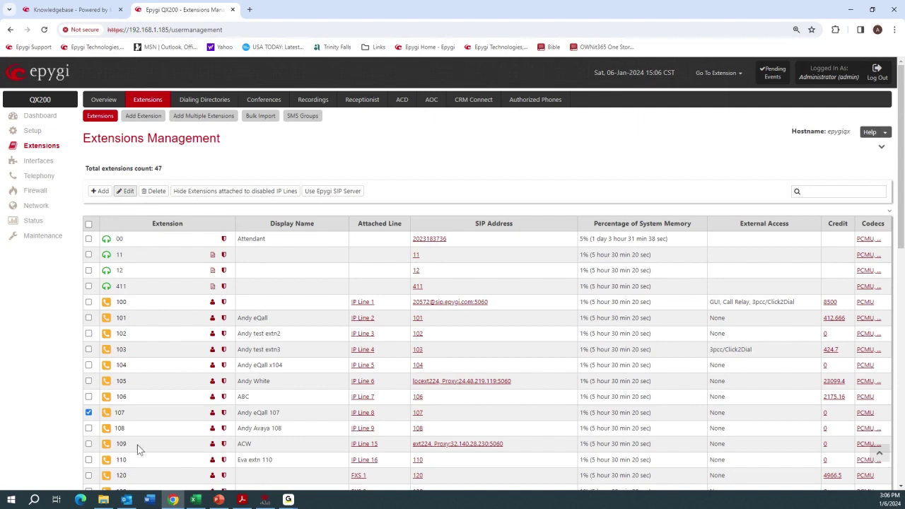
{"action": "mouse_move", "coordinate": [199, 502]}
{"action": "left_click", "coordinate": [56, 151]}
Step: Open extension 107's admin settings and check its display name and IP Line 8 attachment
{"action": "left_click", "coordinate": [224, 414]}
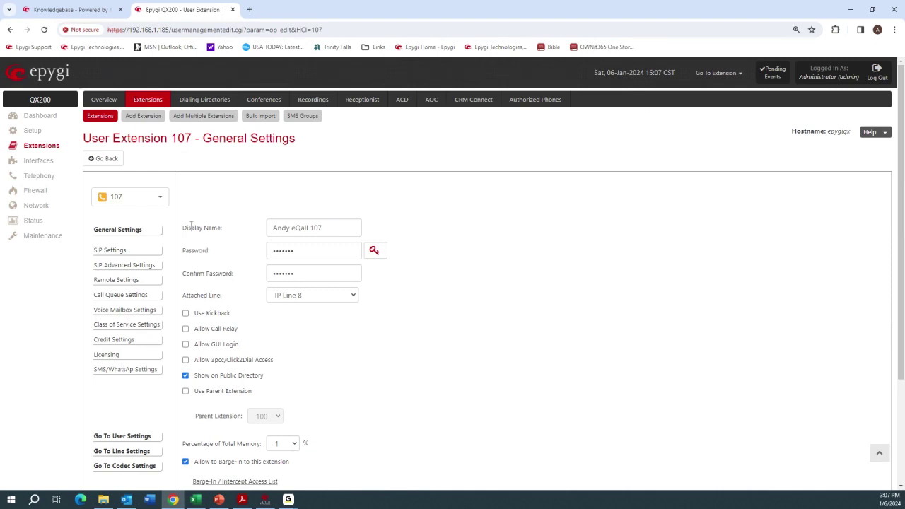
{"action": "left_click_drag", "start_coordinate": [321, 226], "coordinate": [268, 228]}
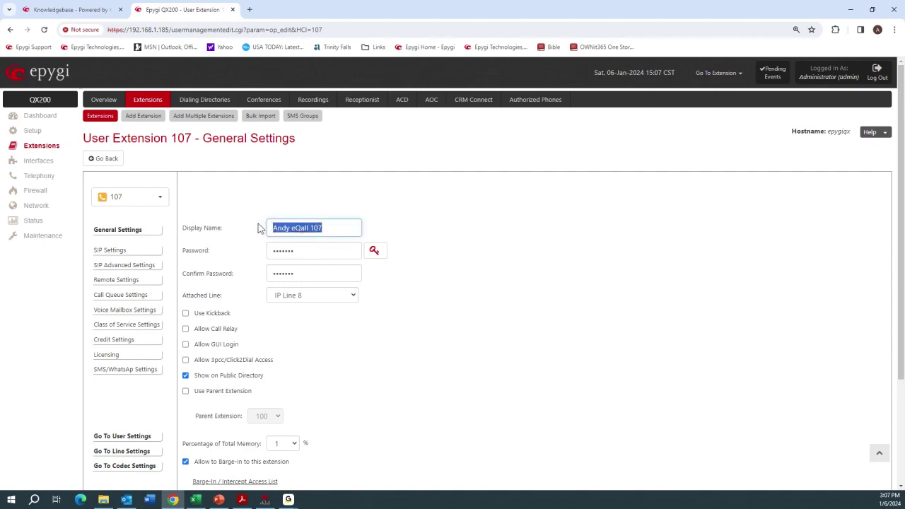
{"action": "left_click", "coordinate": [238, 252]}
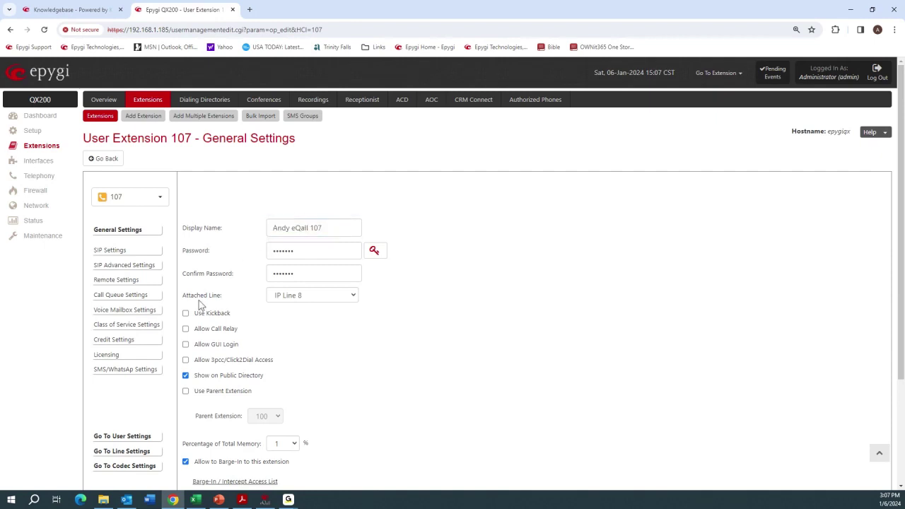
{"action": "left_click_drag", "start_coordinate": [181, 295], "coordinate": [226, 298]}
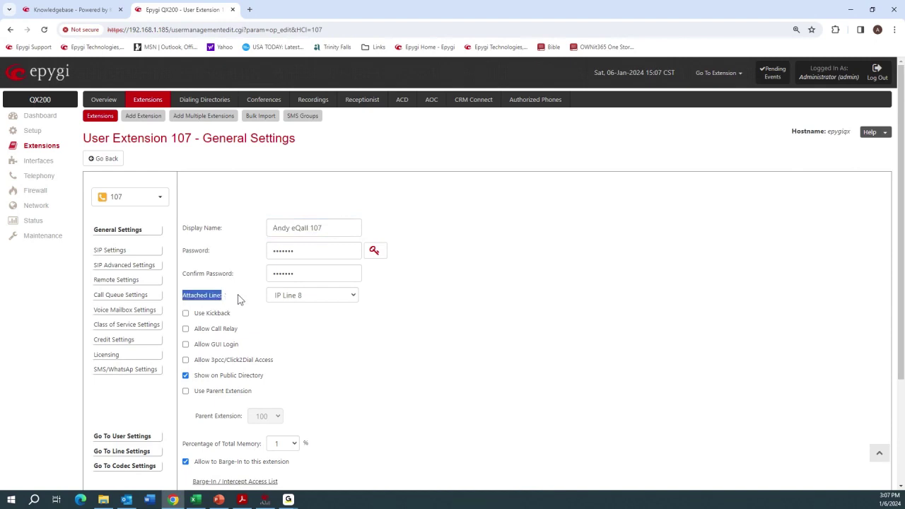